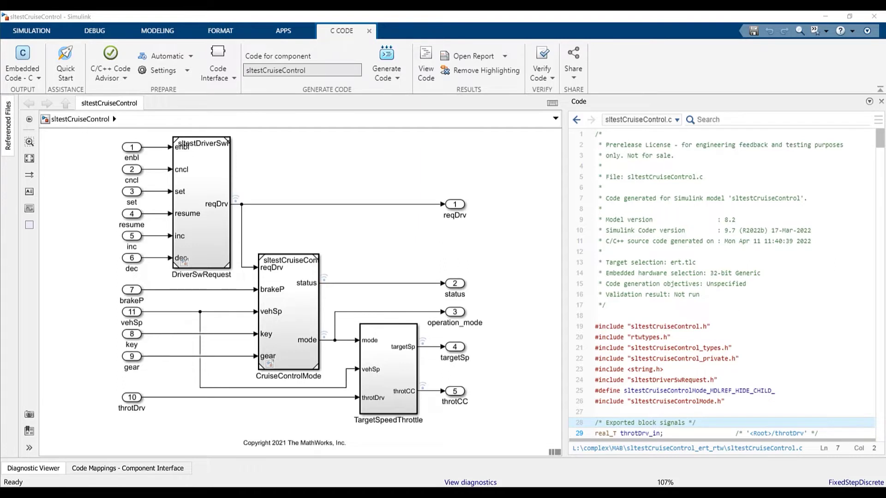
Launch the Simulink Test app and open the Simulink Test Manager for sltestCruiseControl.
{"action": "left_click", "coordinate": [284, 30]}
{"action": "left_click", "coordinate": [340, 81]}
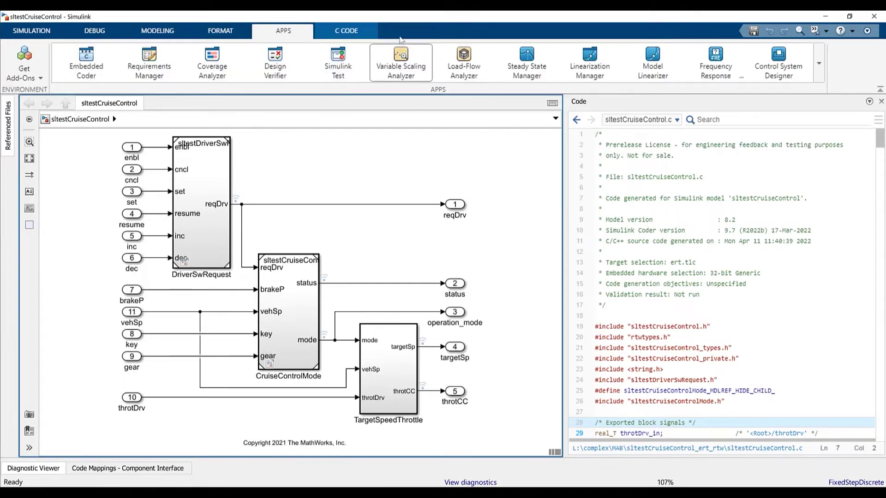
{"action": "left_click", "coordinate": [408, 32]}
{"action": "left_click", "coordinate": [511, 81]}
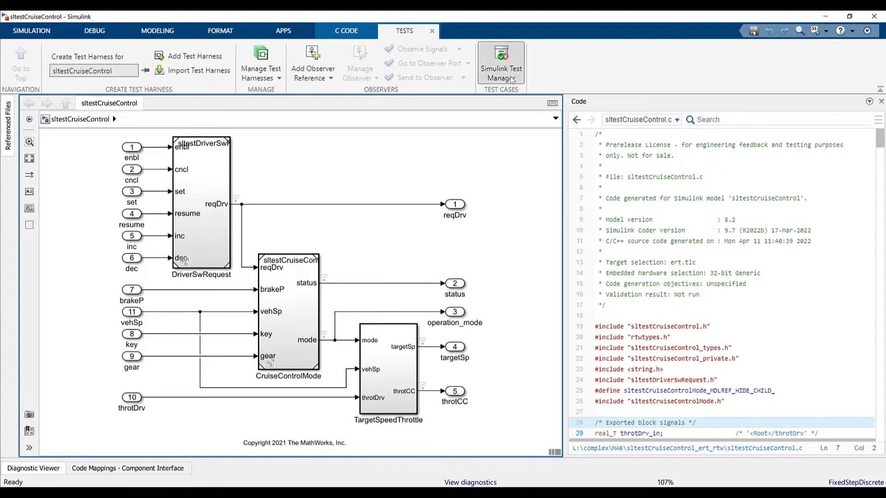
Maximize Test Manager and start a Test for Model Component using the current model as Top Model.
{"action": "left_click", "coordinate": [739, 65]}
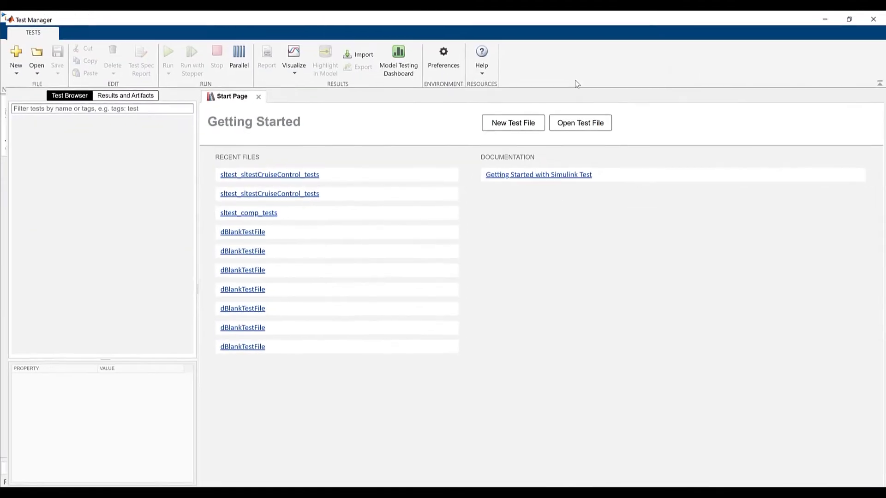
{"action": "left_click", "coordinate": [11, 71]}
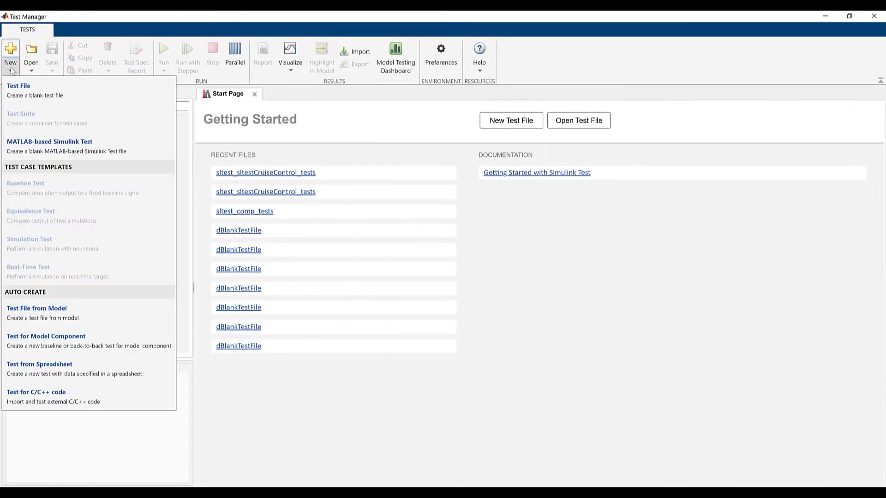
{"action": "left_click", "coordinate": [73, 348]}
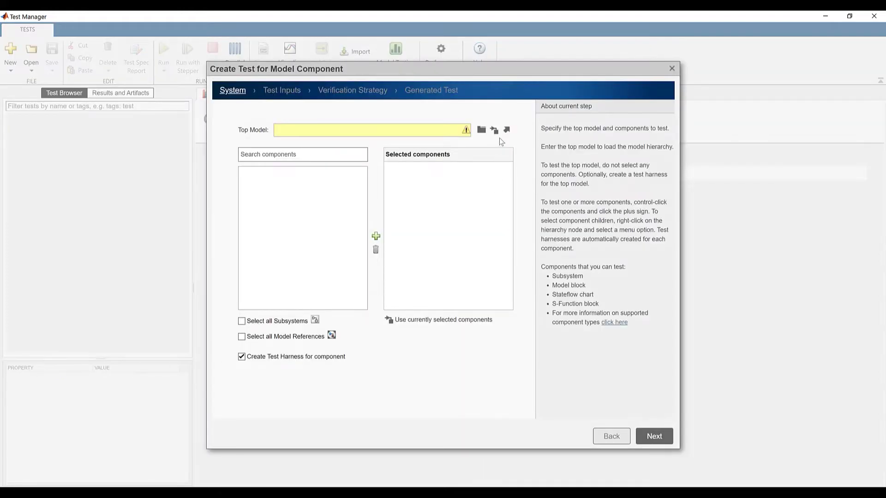
{"action": "left_click", "coordinate": [495, 131]}
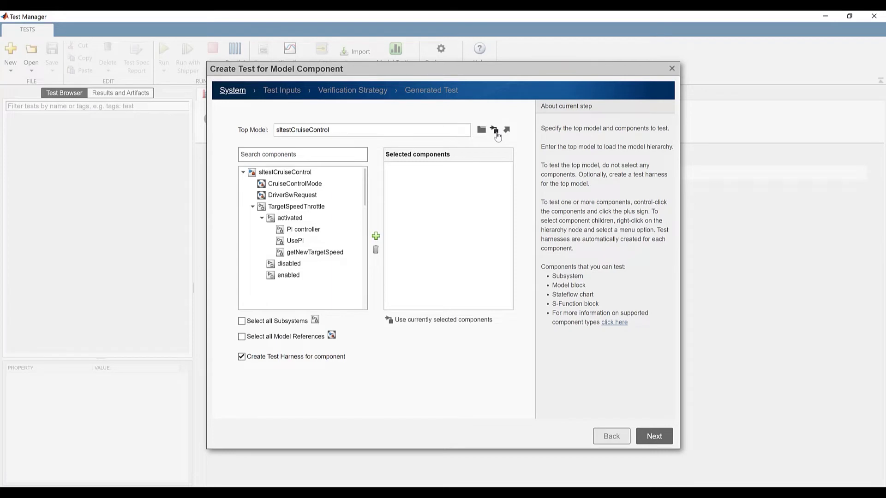
Add CruiseControlMode, DriverSwRequest and TargetSpeedThrottle as components and continue to Test Inputs.
{"action": "left_click", "coordinate": [295, 185]}
{"action": "left_click", "coordinate": [296, 197], "text": "ctrl"}
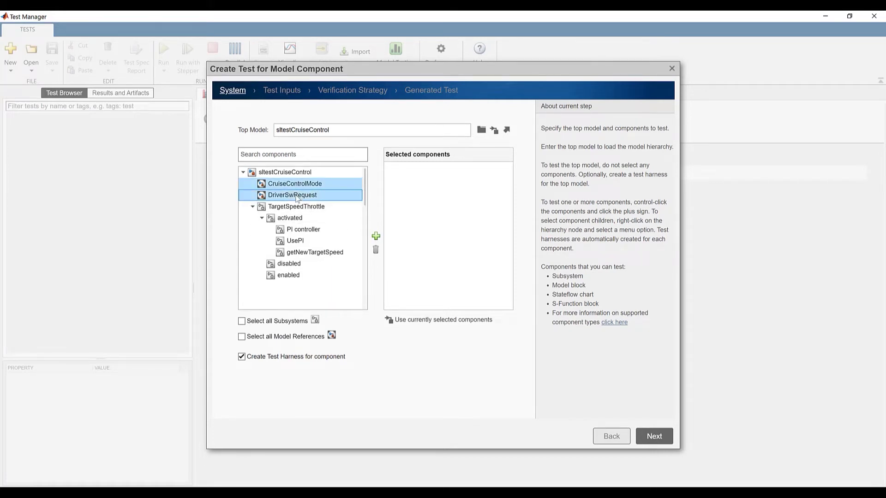
{"action": "left_click", "coordinate": [297, 208], "text": "ctrl"}
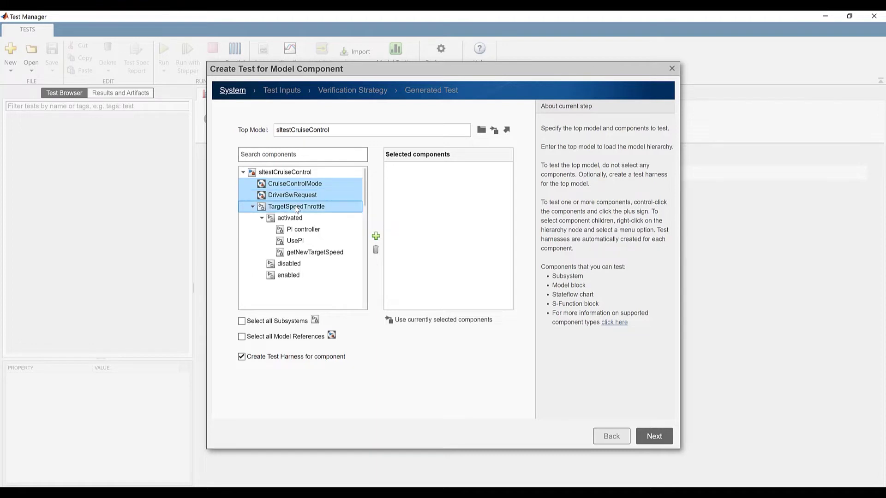
{"action": "left_click", "coordinate": [377, 237]}
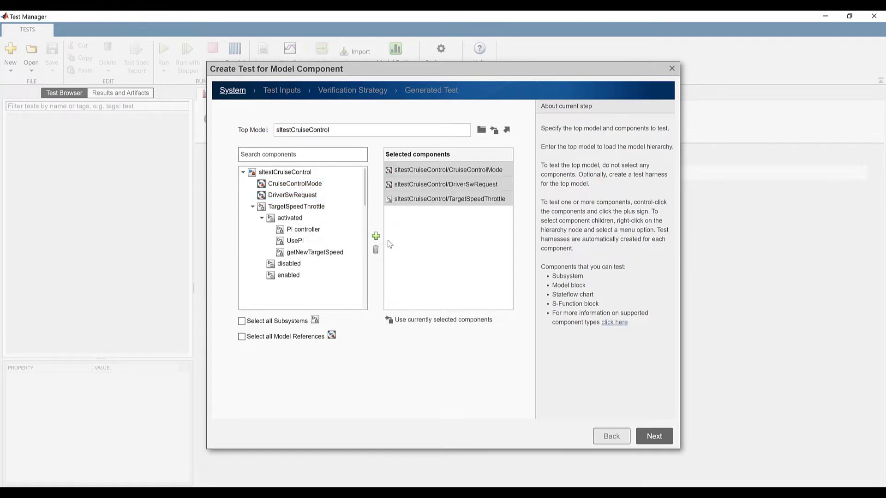
{"action": "left_click", "coordinate": [423, 201]}
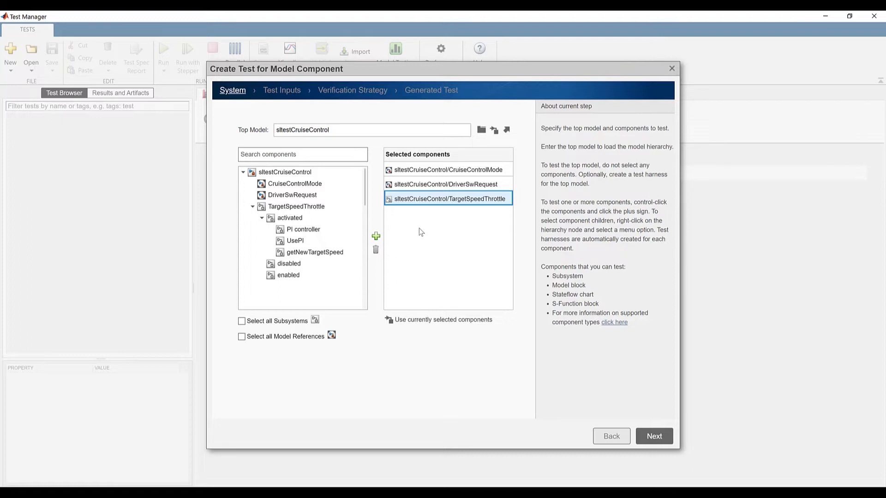
{"action": "left_click", "coordinate": [655, 437]}
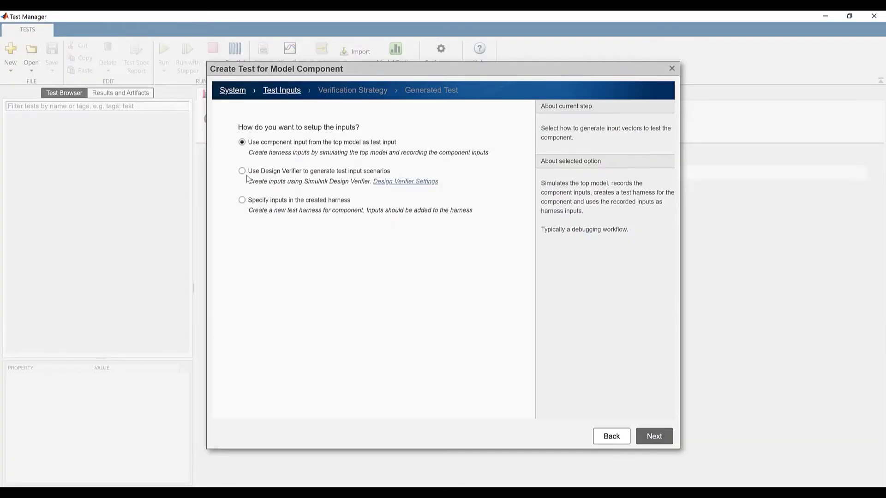
Use Design Verifier-generated inputs with Normal vs SIL back-to-back testing, then generate the tests.
{"action": "left_click", "coordinate": [242, 172]}
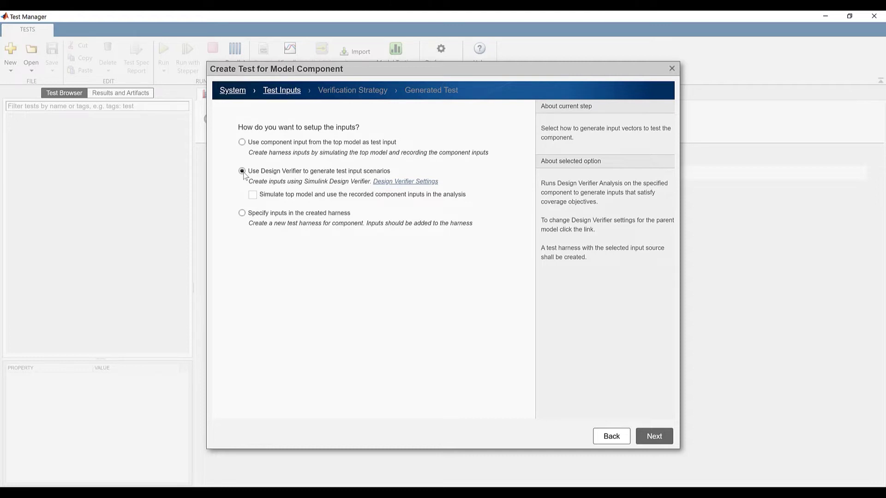
{"action": "left_click", "coordinate": [643, 441]}
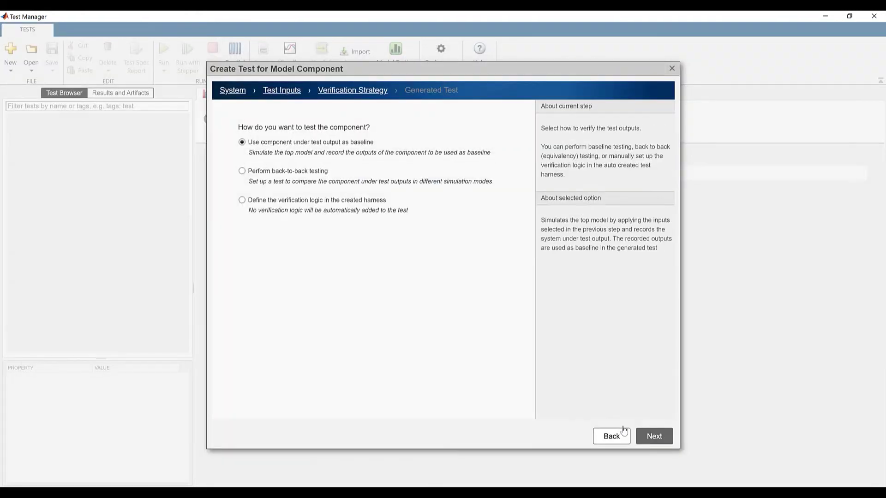
{"action": "left_click", "coordinate": [242, 173]}
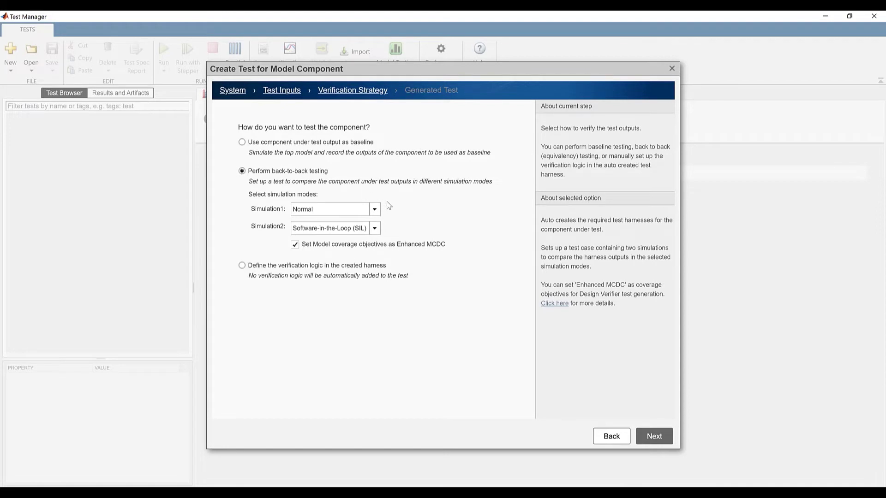
{"action": "left_click", "coordinate": [655, 437]}
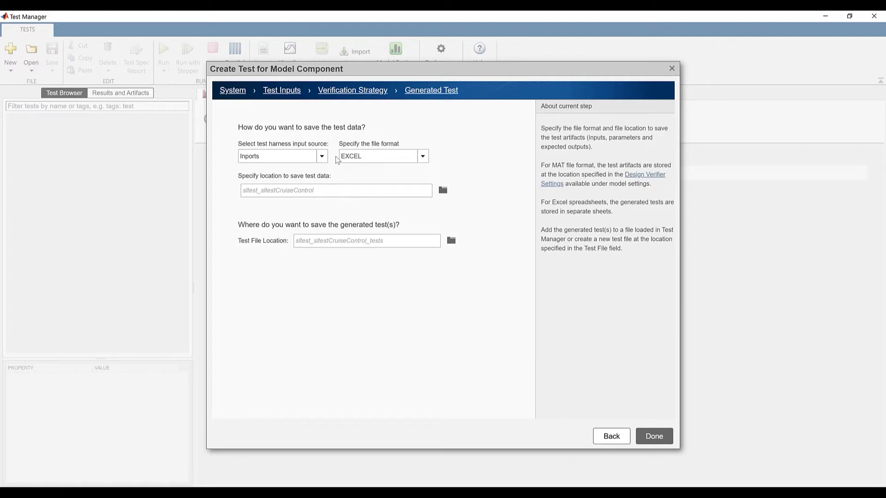
{"action": "left_click", "coordinate": [649, 436]}
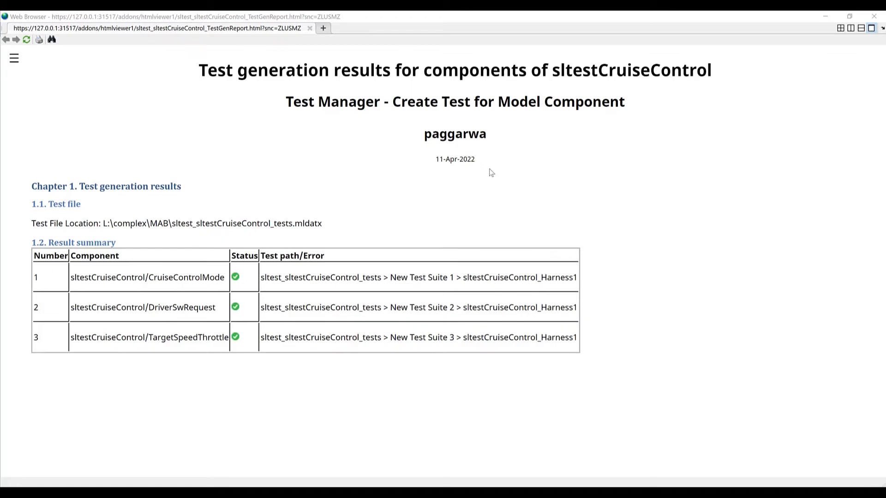
Close the test generation report showing all three components generated successfully.
{"action": "left_click", "coordinate": [874, 17]}
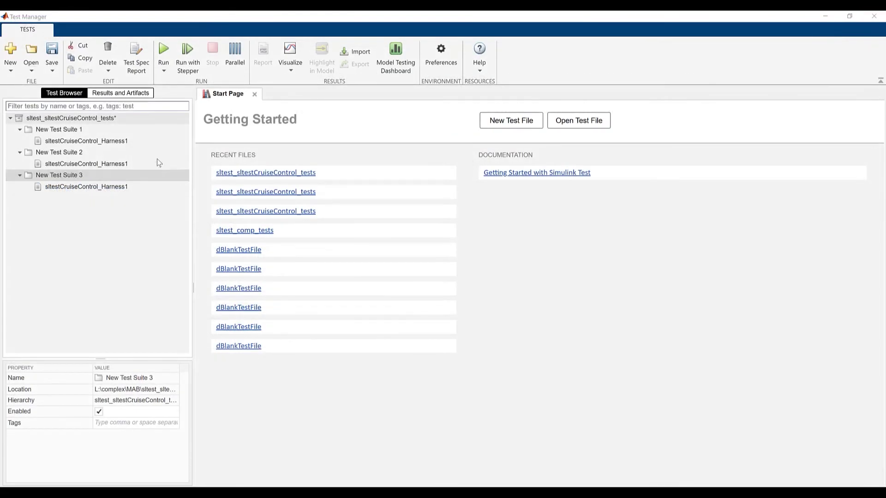
Record system-under-test coverage with Condition and MCDC metrics, save the test file, and run it.
{"action": "left_click", "coordinate": [131, 120]}
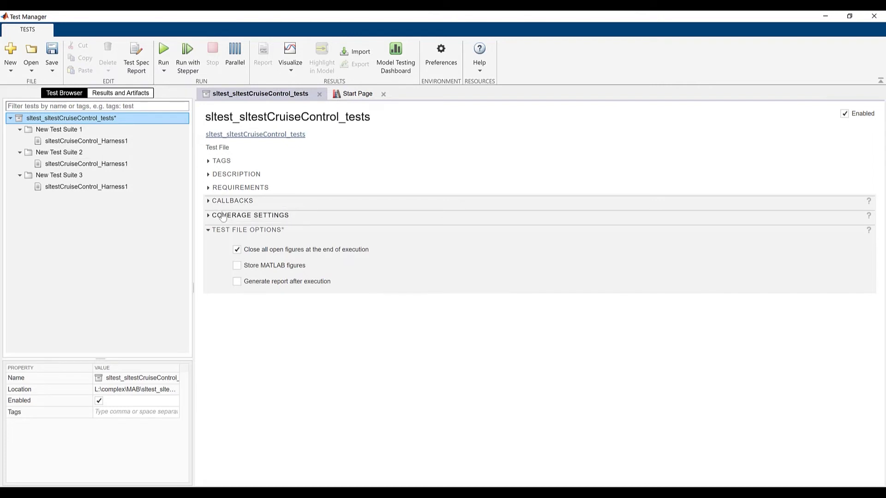
{"action": "left_click", "coordinate": [221, 216]}
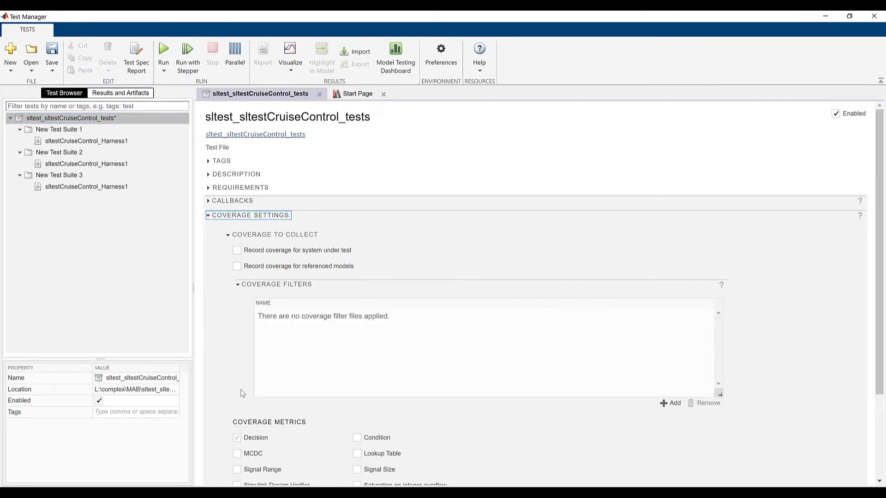
{"action": "left_click", "coordinate": [238, 251]}
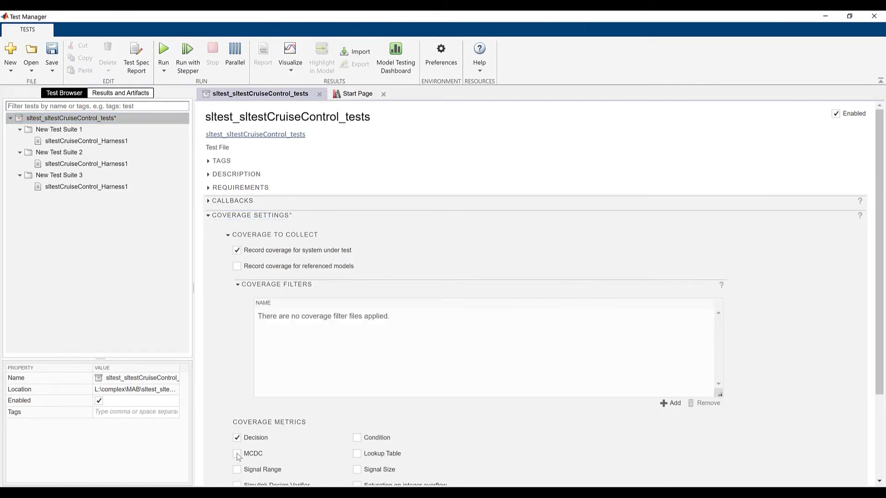
{"action": "left_click", "coordinate": [237, 454]}
{"action": "left_click", "coordinate": [357, 438]}
{"action": "left_click", "coordinate": [107, 118]}
{"action": "left_click", "coordinate": [55, 48]}
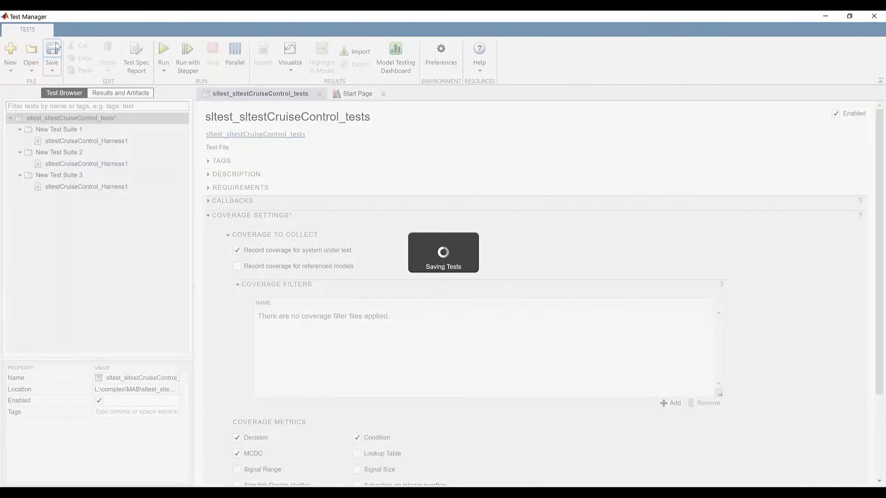
{"action": "left_click", "coordinate": [164, 48]}
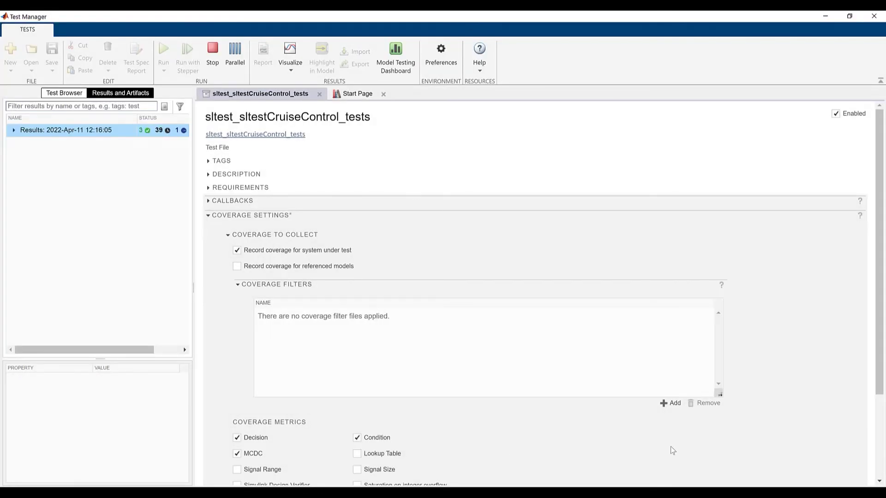
Expand all results and review the test file summary and Harness1 test case coverage.
{"action": "right_click", "coordinate": [98, 134]}
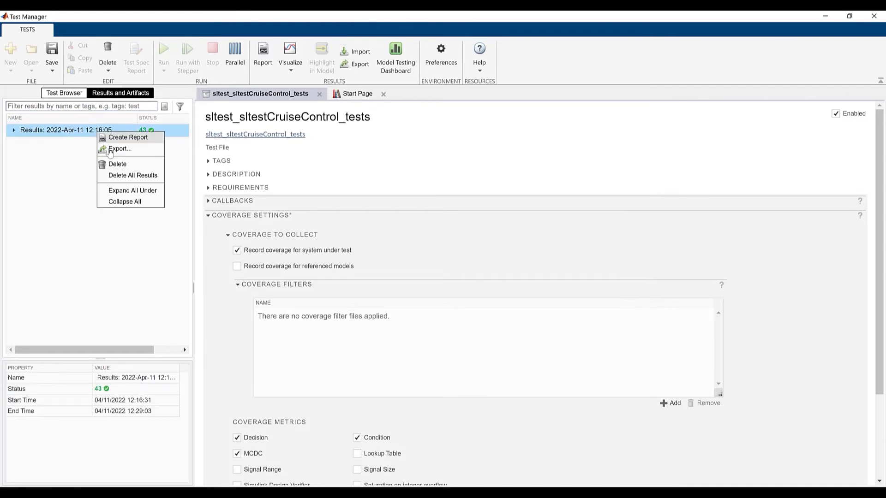
{"action": "left_click", "coordinate": [116, 194]}
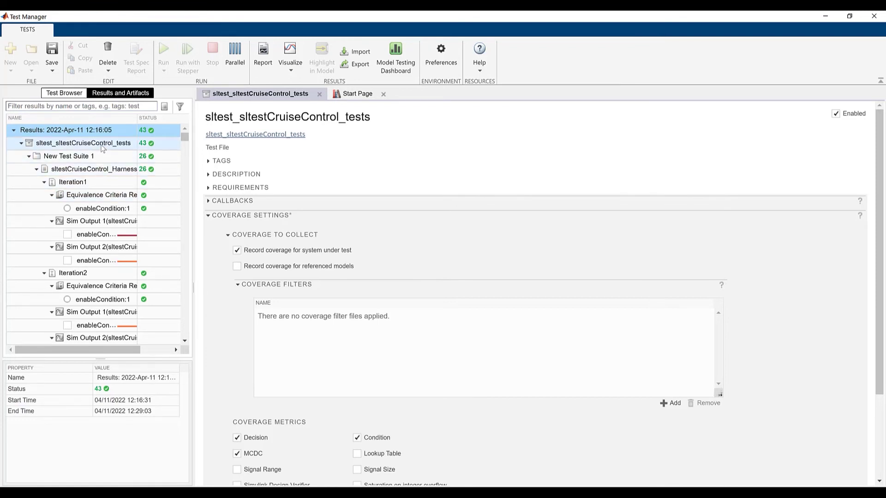
{"action": "left_click", "coordinate": [102, 145]}
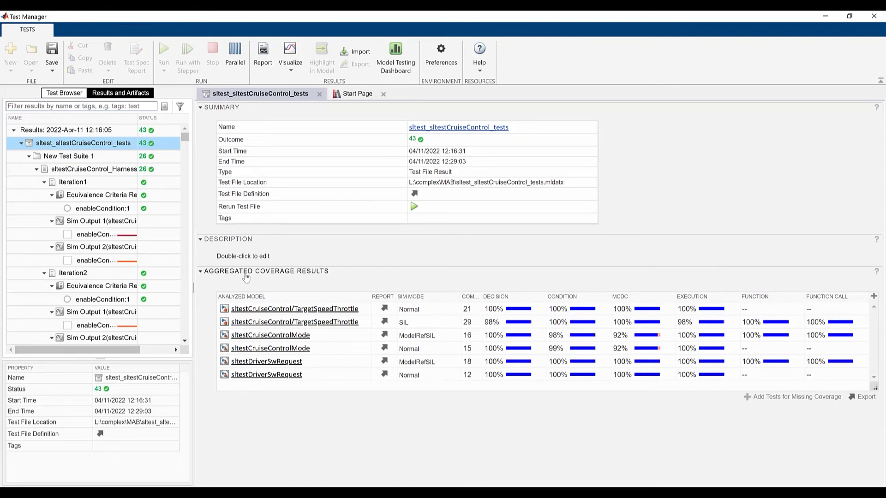
{"action": "left_click", "coordinate": [107, 171]}
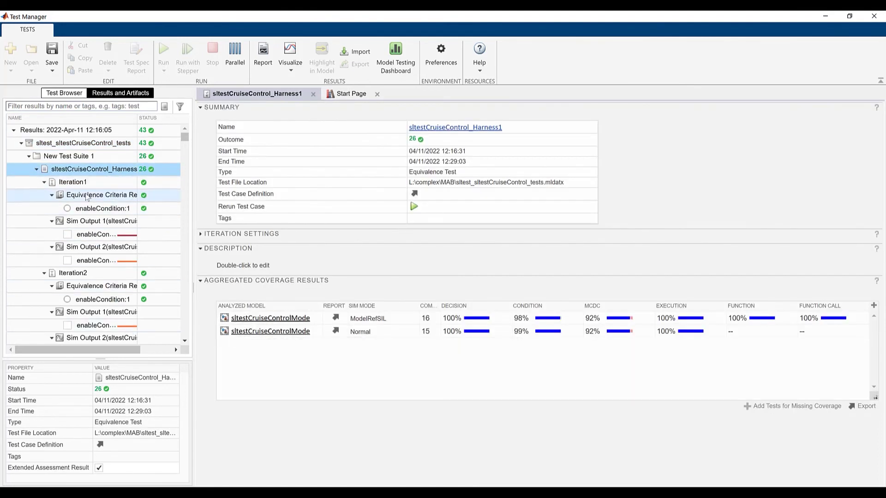
Plot the Normal versus SIL enableCondition:1 signal comparison.
{"action": "left_click", "coordinate": [68, 209]}
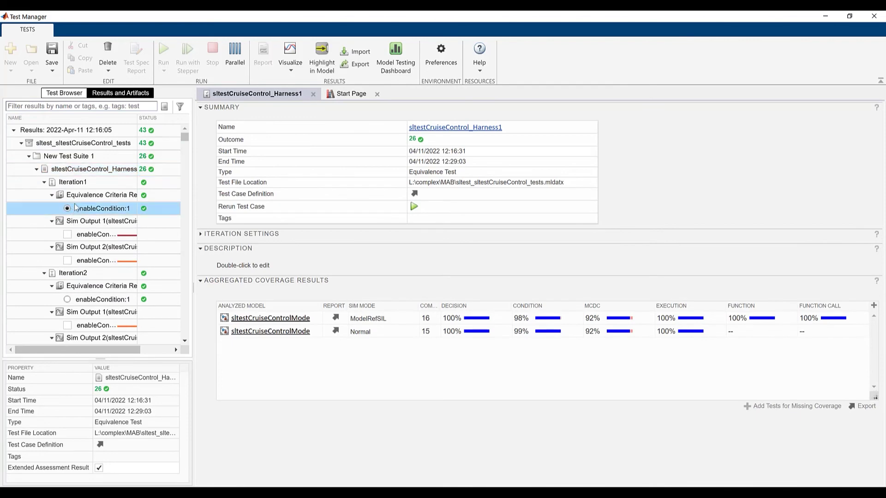
{"action": "scroll", "coordinate": [104, 204], "scroll_direction": "down", "scroll_amount": 5}
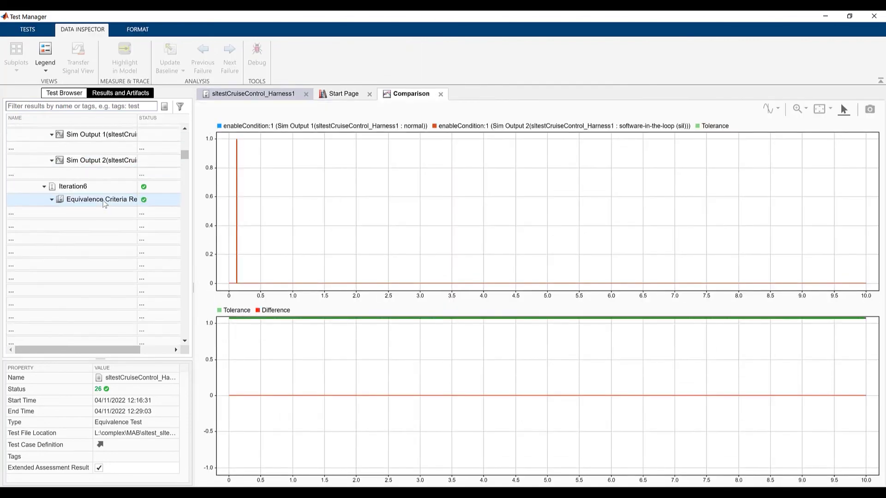
{"action": "scroll", "coordinate": [106, 185], "scroll_direction": "up", "scroll_amount": 5}
Show the overall result set's aggregated coverage summary.
{"action": "left_click", "coordinate": [113, 131]}
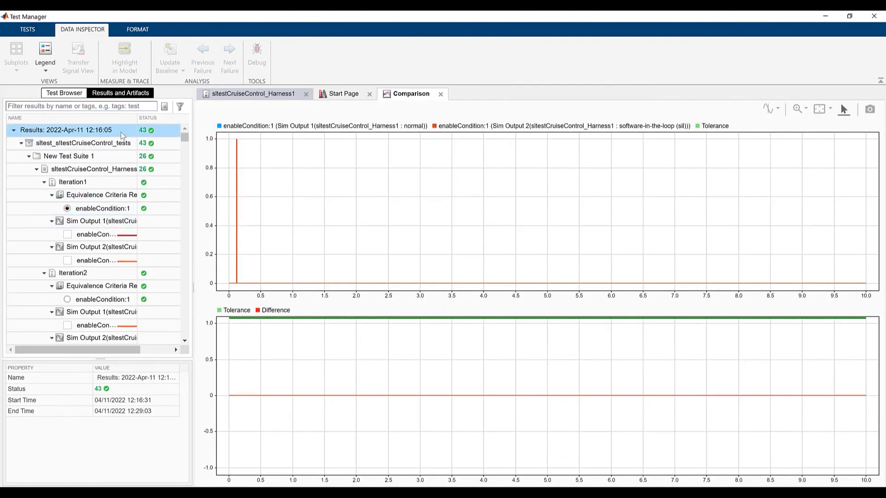
{"action": "right_click", "coordinate": [114, 131]}
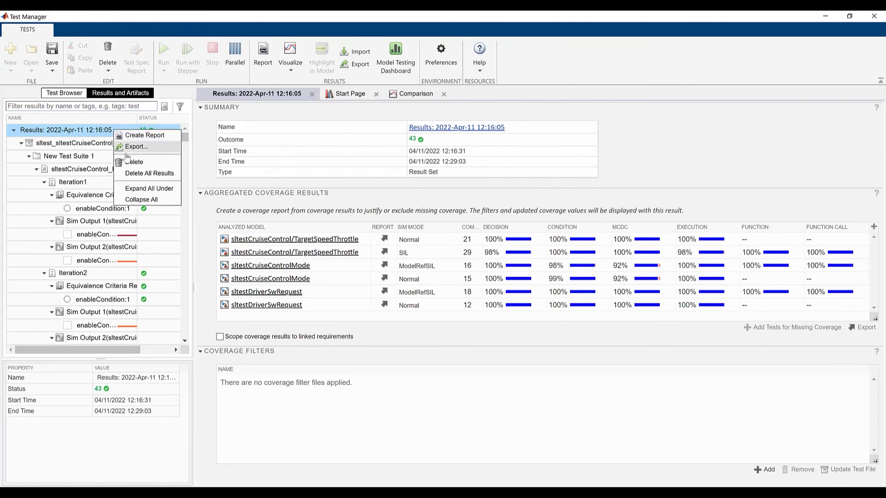
{"action": "left_click", "coordinate": [80, 135]}
Minimize Test Manager and place the createTestForComponent command for sltestCruiseControl at the MATLAB prompt.
{"action": "left_click", "coordinate": [826, 17]}
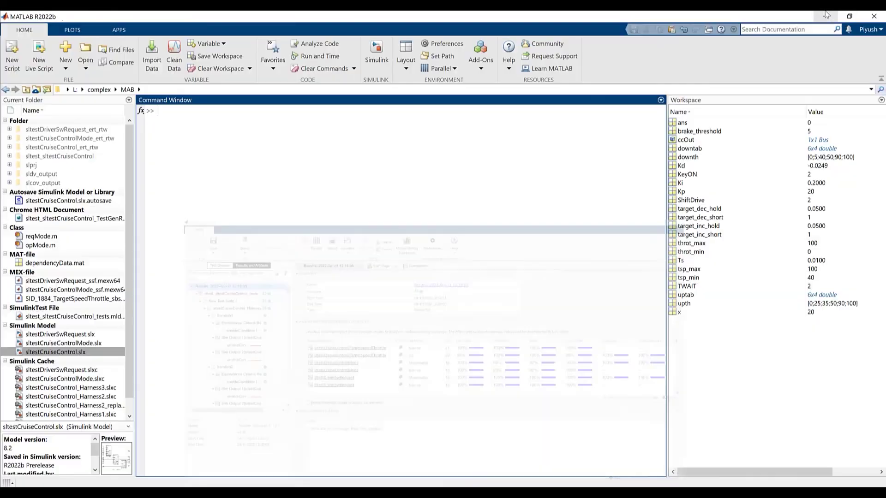
{"action": "key", "text": "ctrl+v"}
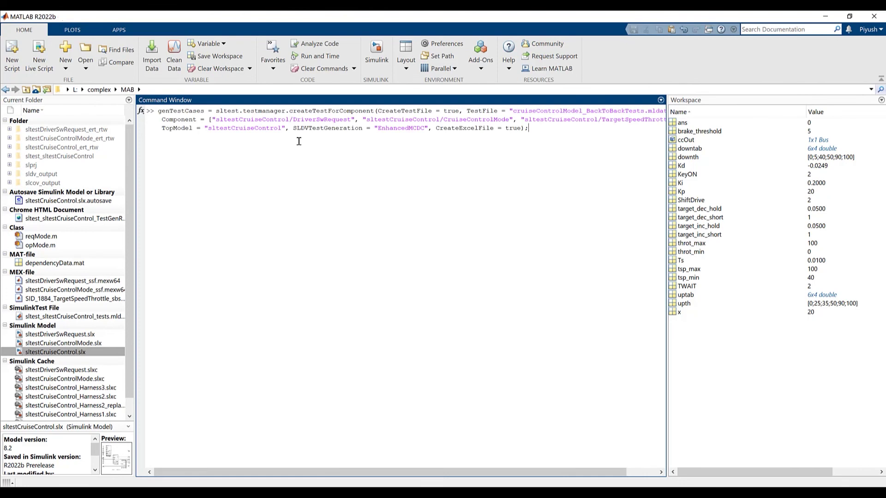